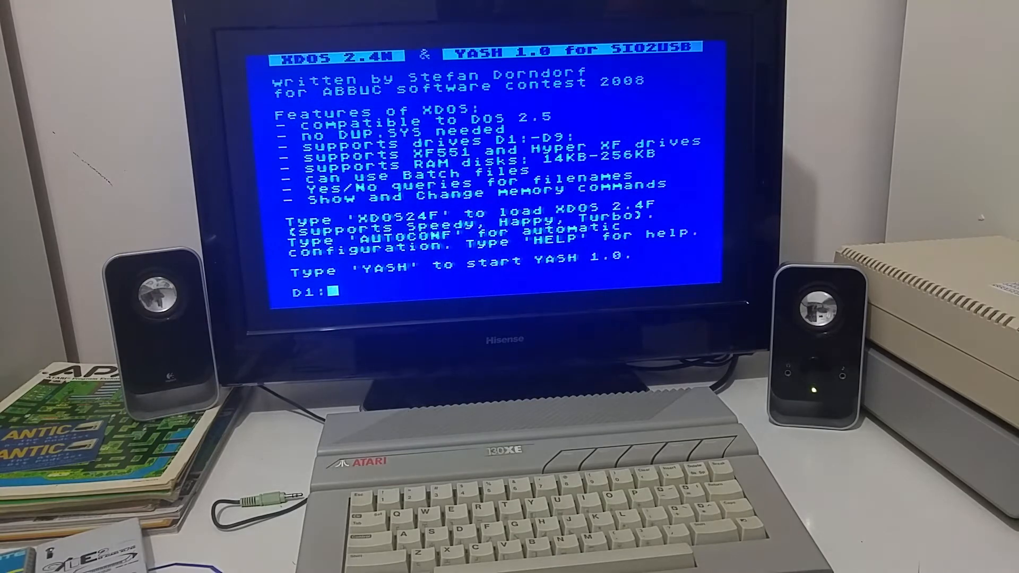
{"action": "type", "text": "XD"}
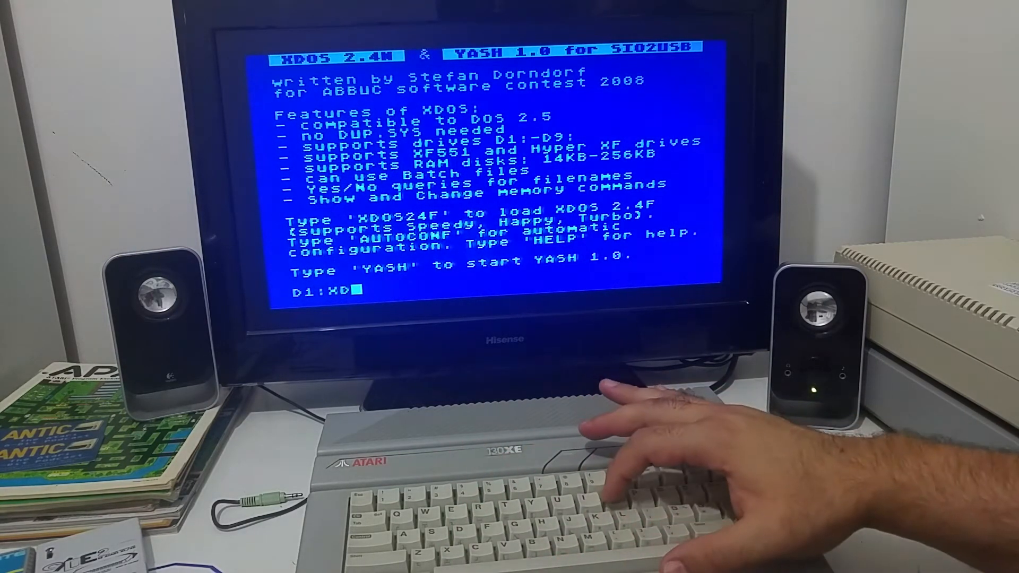
{"action": "type", "text": "OS"}
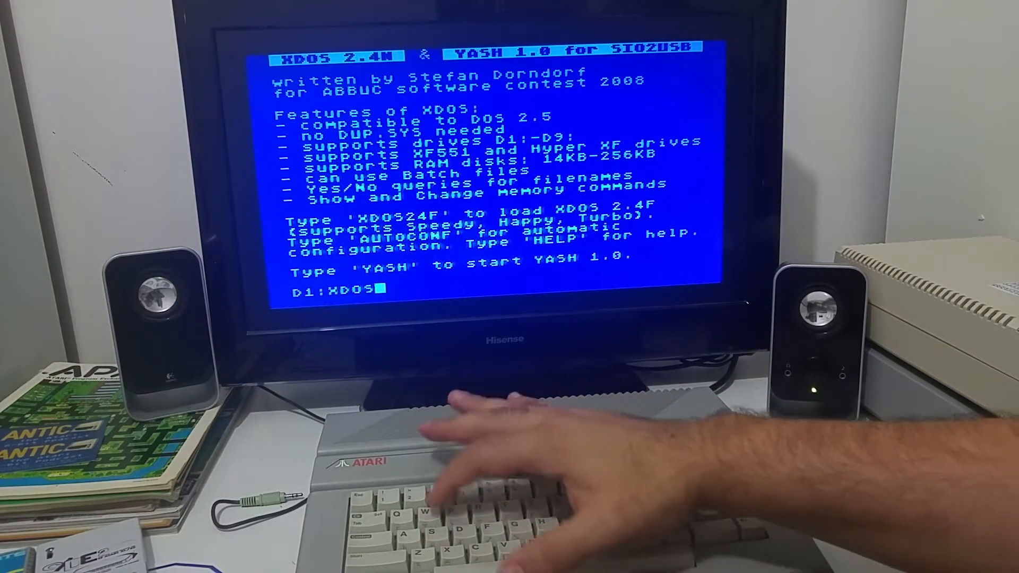
{"action": "type", "text": "24F"}
- Load XDOS 2.43F and list the disk's files with DIR
{"action": "key", "text": "Return"}
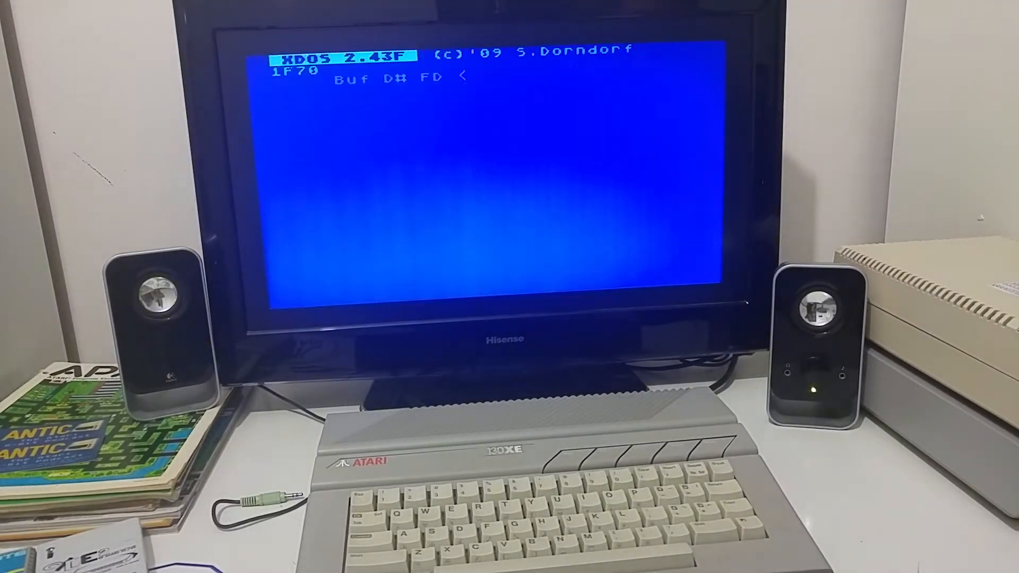
{"action": "type", "text": "DI"}
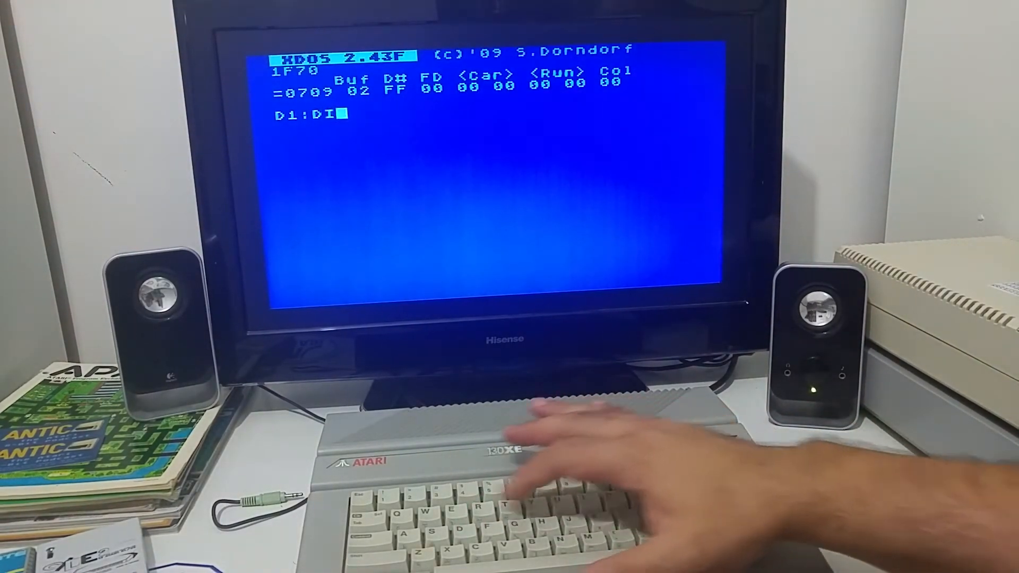
{"action": "type", "text": "R"}
{"action": "key", "text": "Return"}
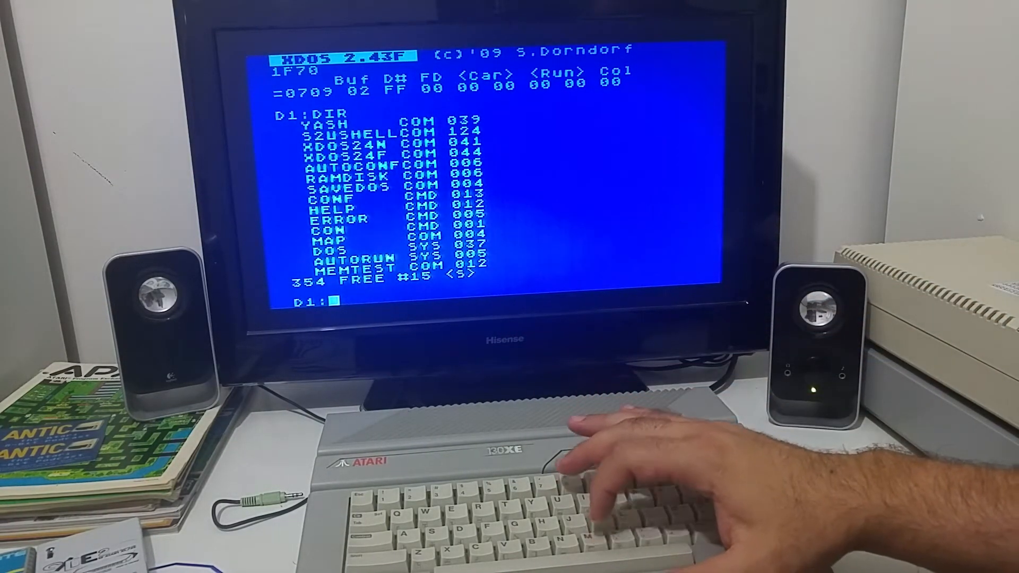
{"action": "type", "text": "MEMT"}
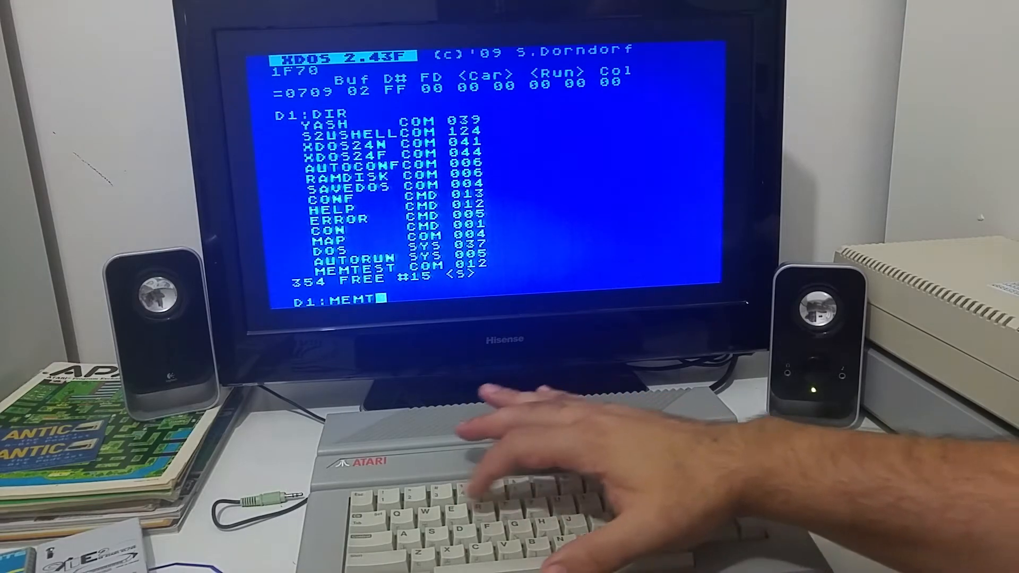
{"action": "type", "text": "EST"}
- Run MEMTEST, which reports 32 banks, 576 KB
{"action": "key", "text": "Return"}
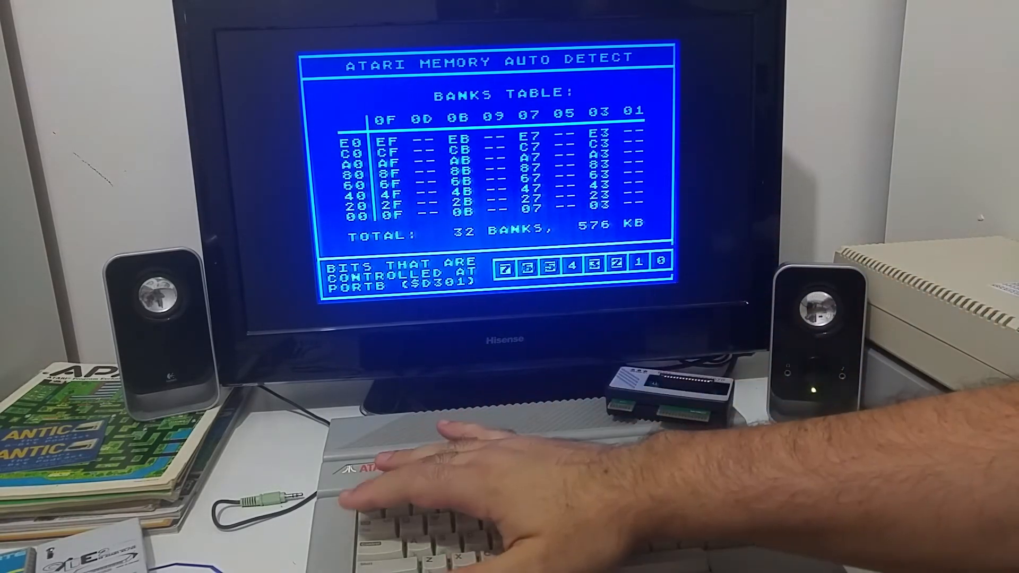
- Exit MEMTEST with Escape and rerun it, now reporting 4 banks, 128 KB
{"action": "key", "text": "Escape"}
{"action": "type", "text": "ME"}
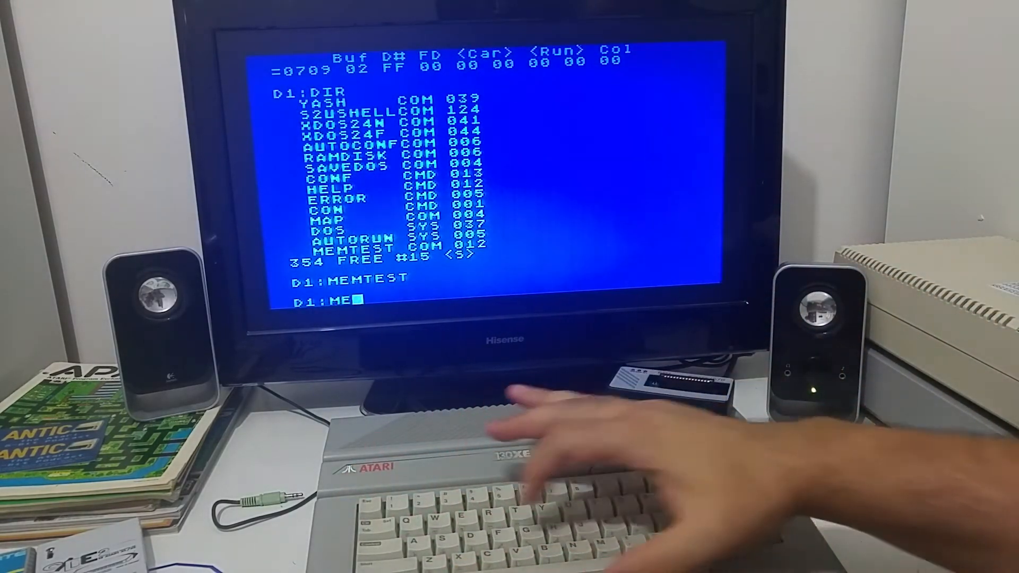
{"action": "type", "text": "MTE"}
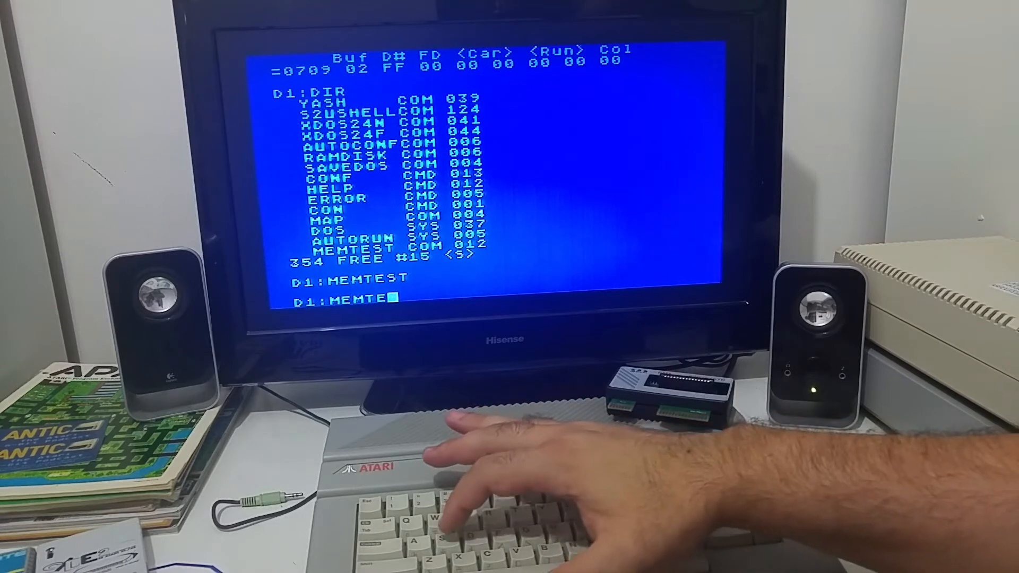
{"action": "type", "text": "S"}
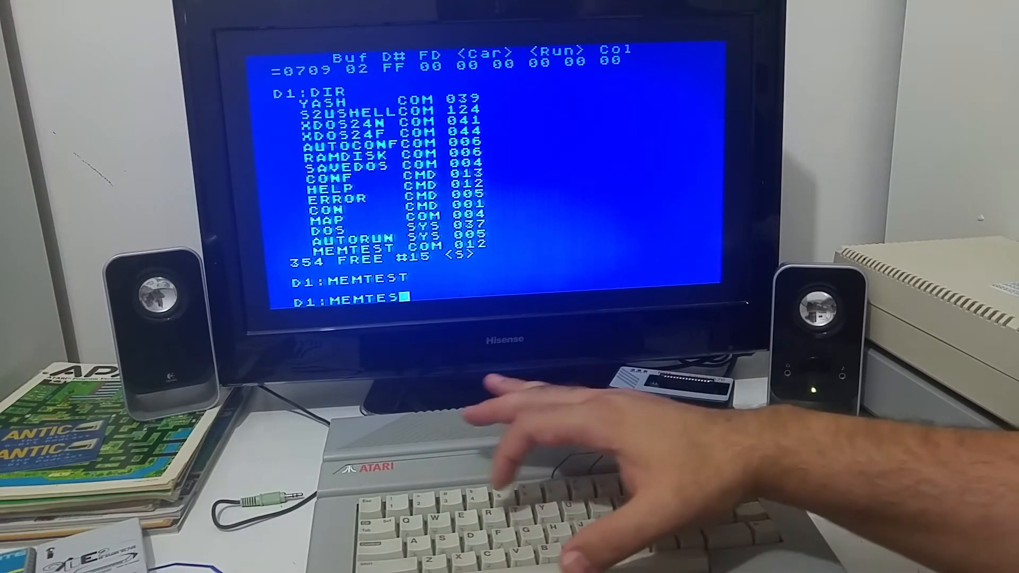
{"action": "type", "text": "T"}
{"action": "key", "text": "Return"}
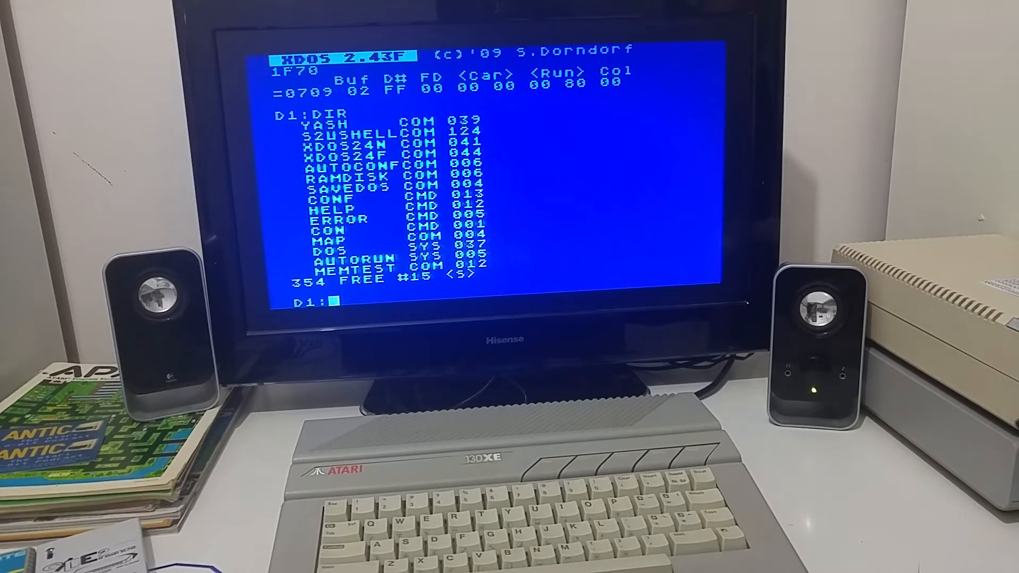
{"action": "type", "text": "D"}
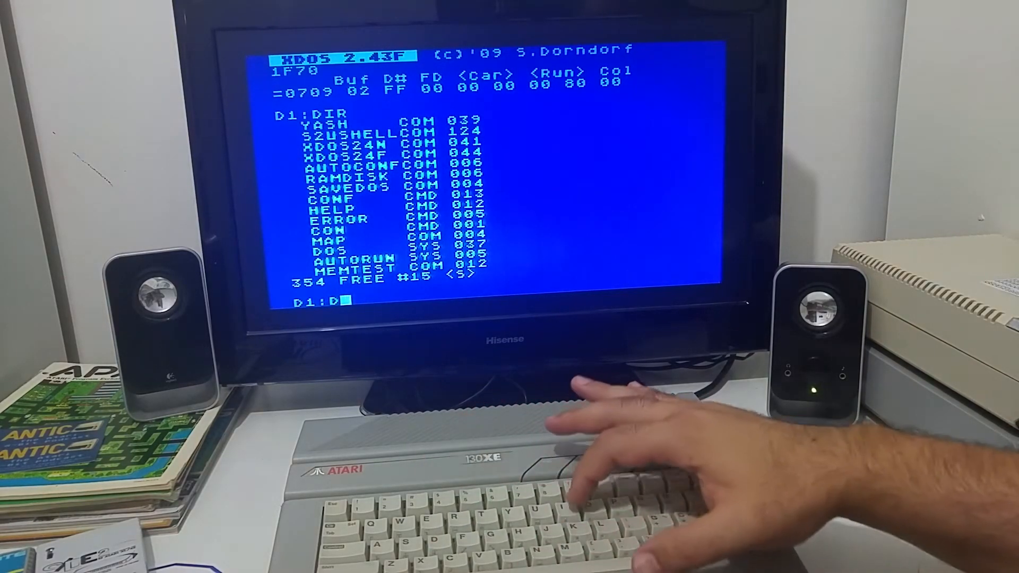
{"action": "type", "text": "IR"}
- List the disk with DIR and launch the XLDIGIT player
{"action": "key", "text": "Return"}
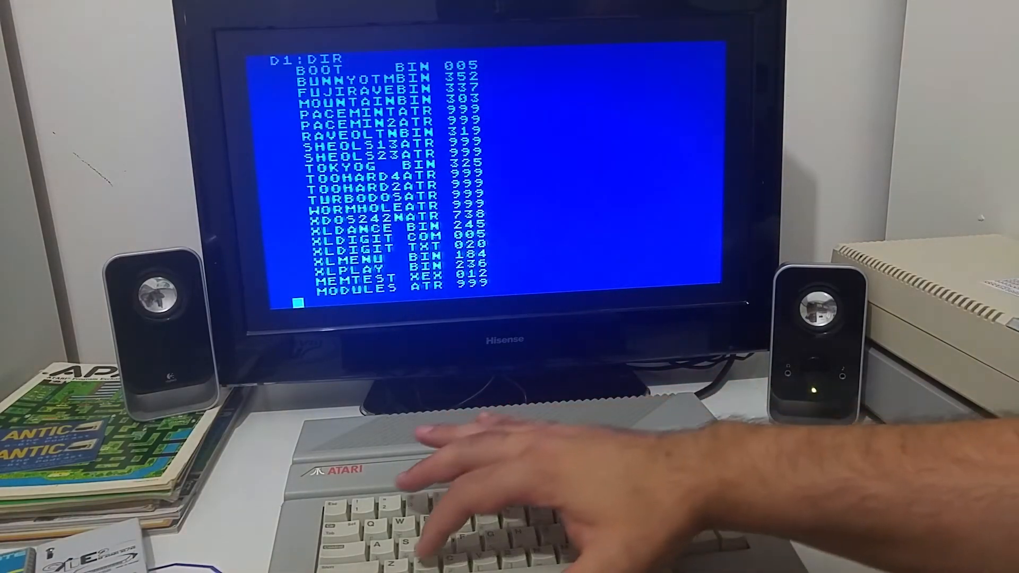
{"action": "key", "text": "Return"}
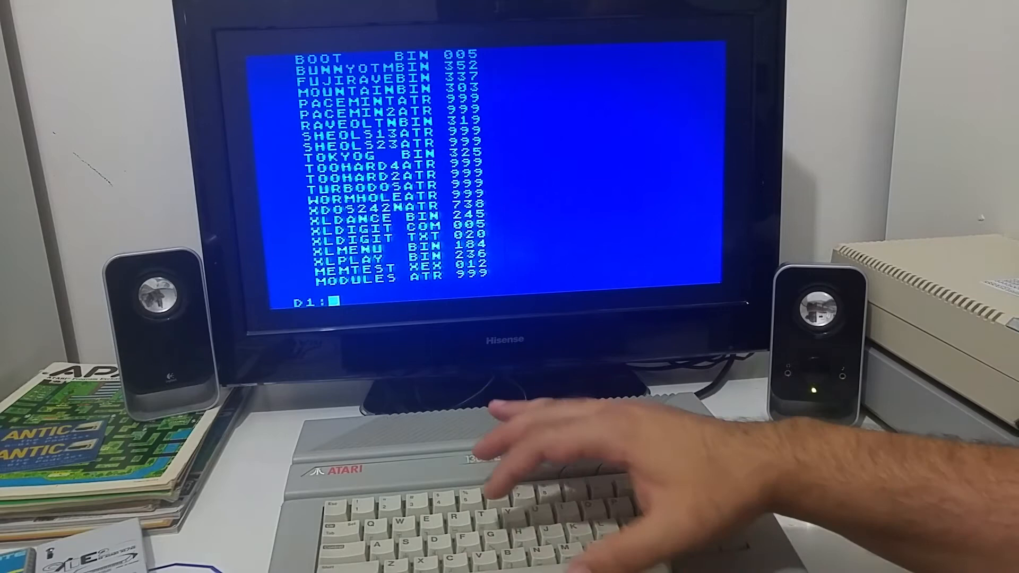
{"action": "type", "text": "XLD"}
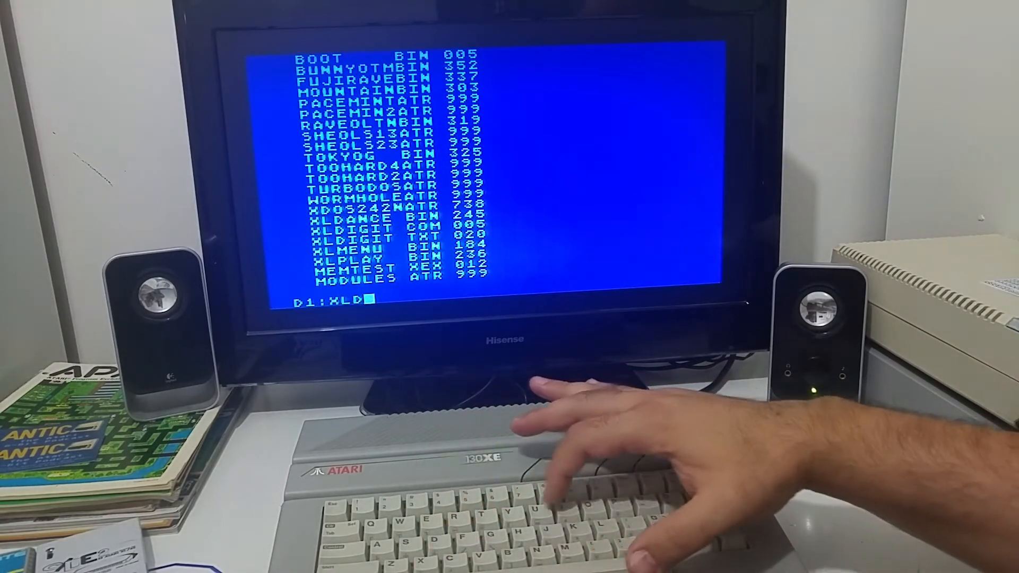
{"action": "type", "text": "IGIT"}
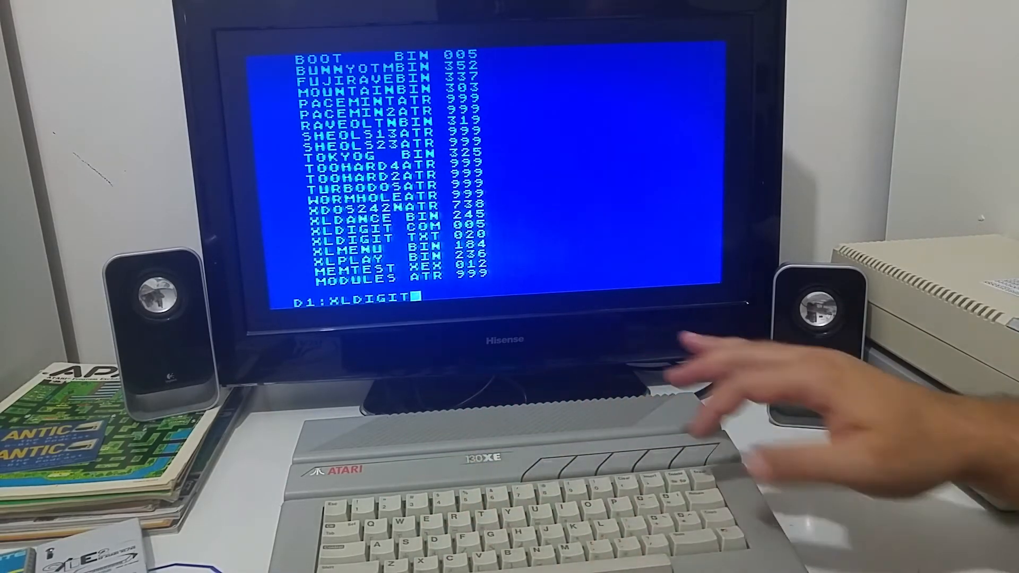
{"action": "key", "text": "Return"}
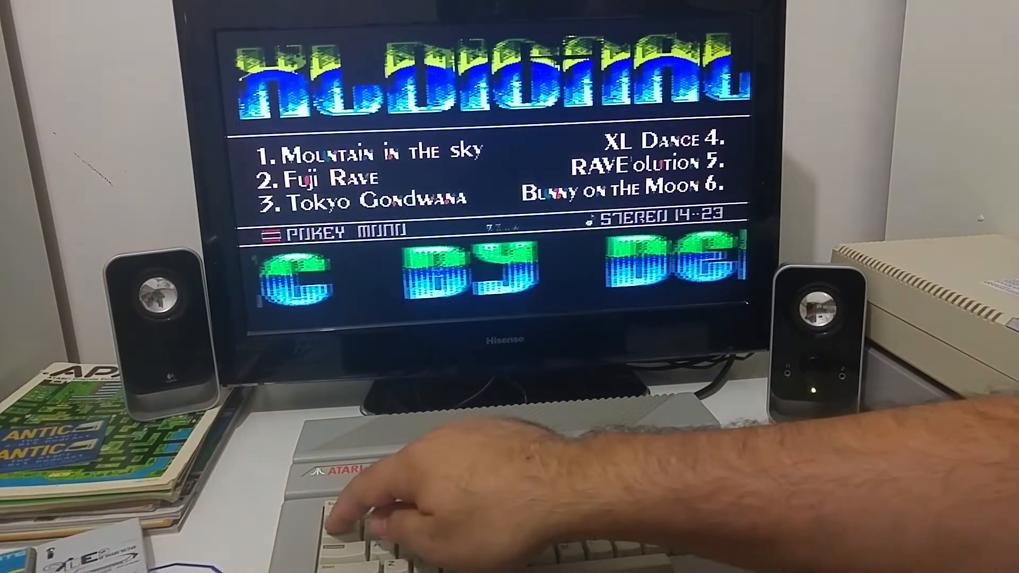
- Switch XL Digital's audio output from POKEY mono to Covox
{"action": "key", "text": "c"}
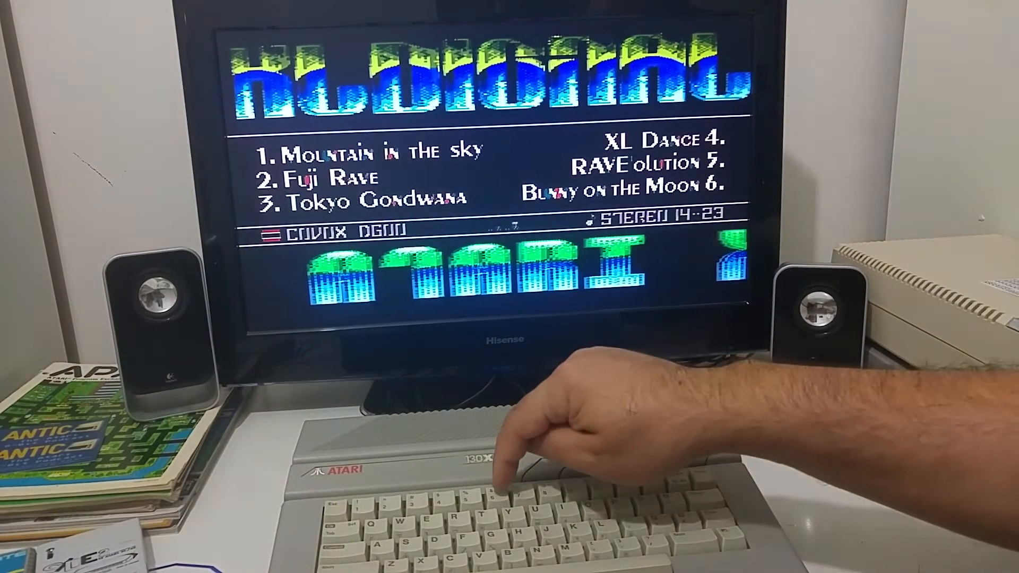
- Play song six, Bunny on the Moon
{"action": "key", "text": "6"}
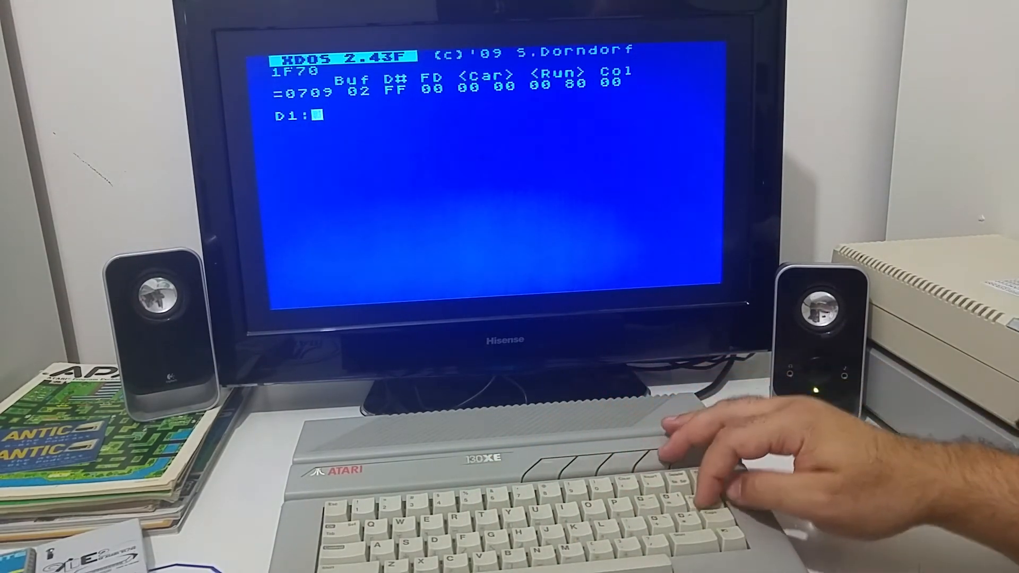
- List the demo disk and run its START program
{"action": "key", "text": "Return"}
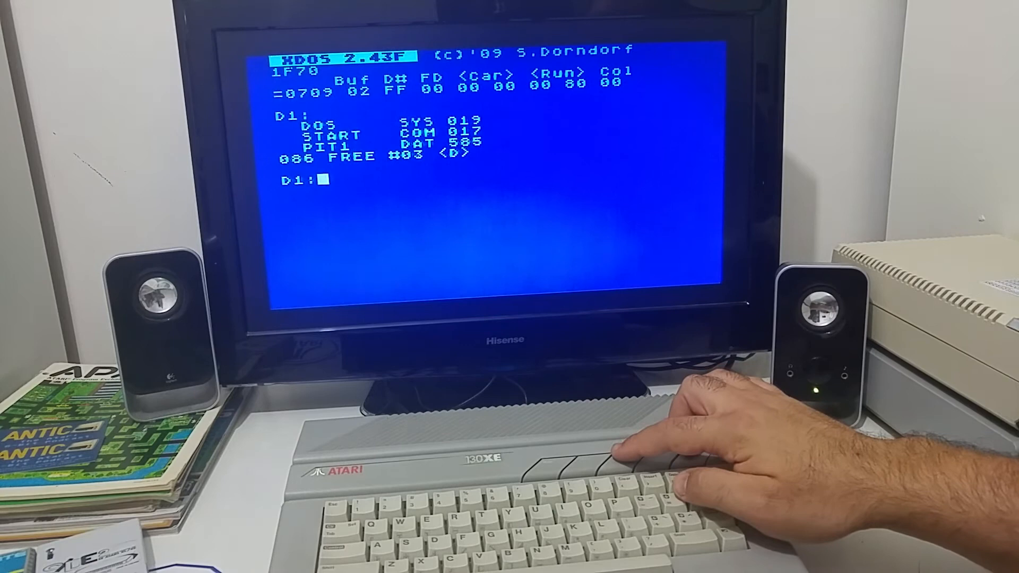
{"action": "type", "text": "S"}
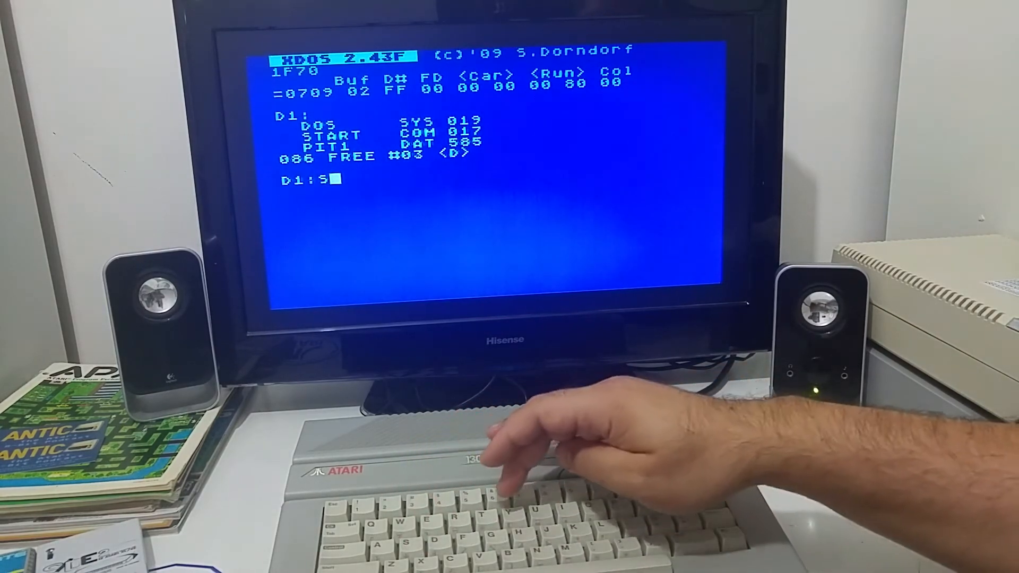
{"action": "type", "text": "TART"}
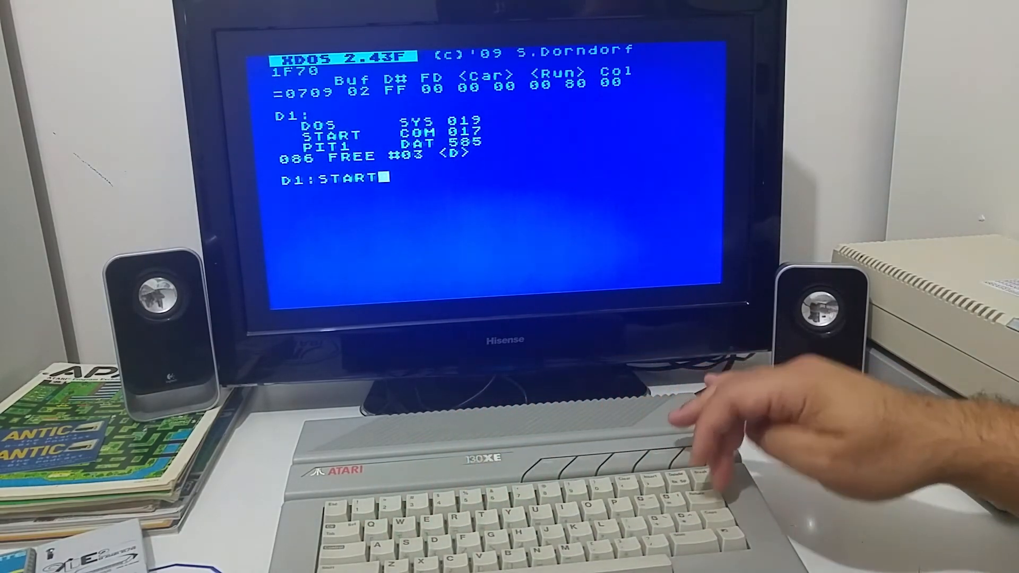
{"action": "key", "text": "Return"}
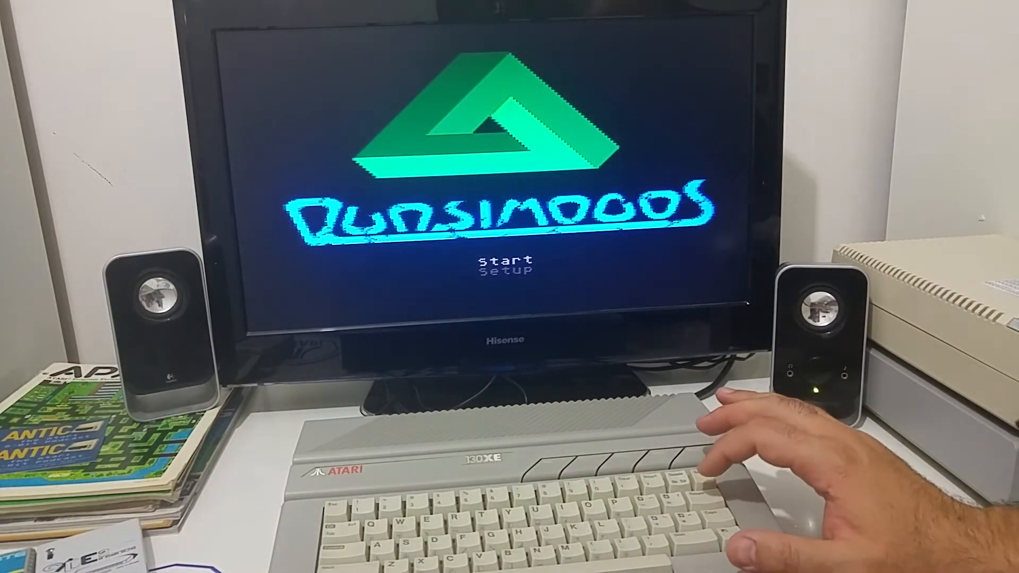
- Start the Quasimodos demo from its menu and let it run
{"action": "key", "text": "Return"}
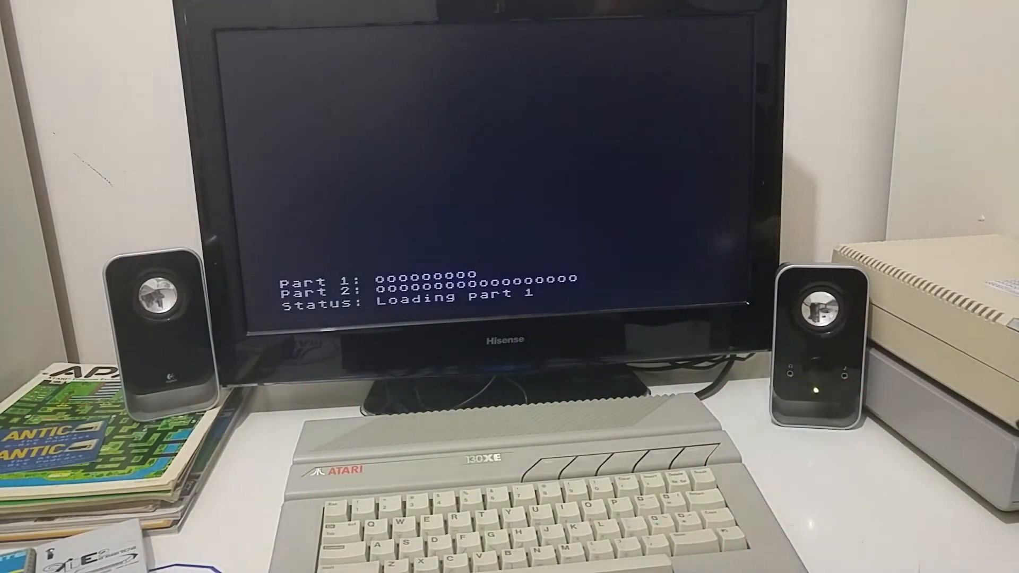